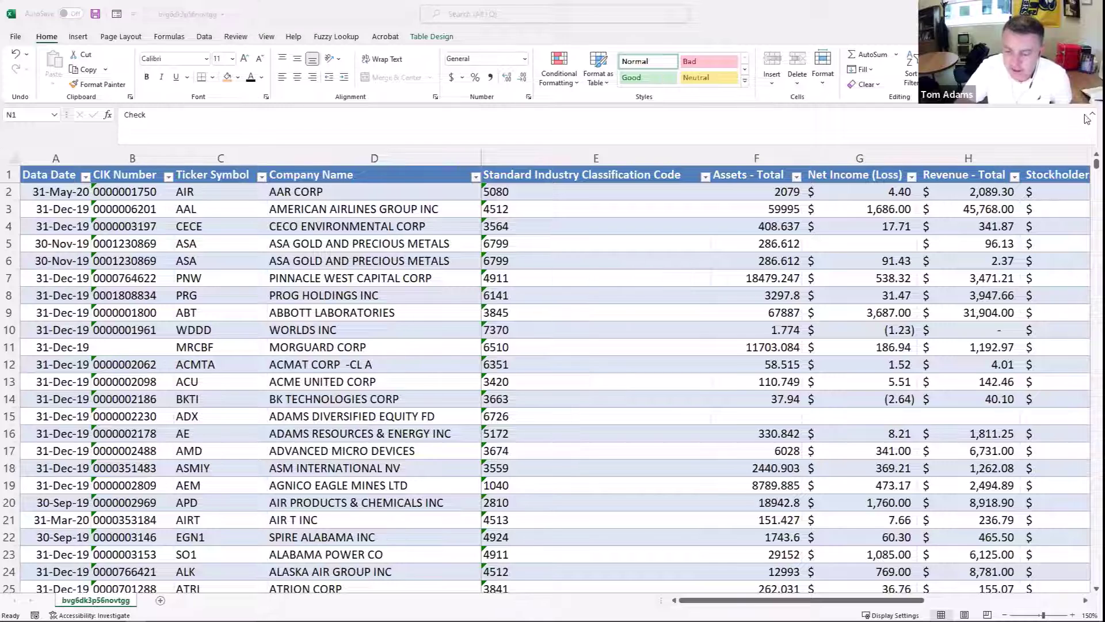
# Step: Step across AAR CORP's first data row from its CIK number to its leverage figure
pyautogui.click(69, 192)
pyautogui.click(141, 199)
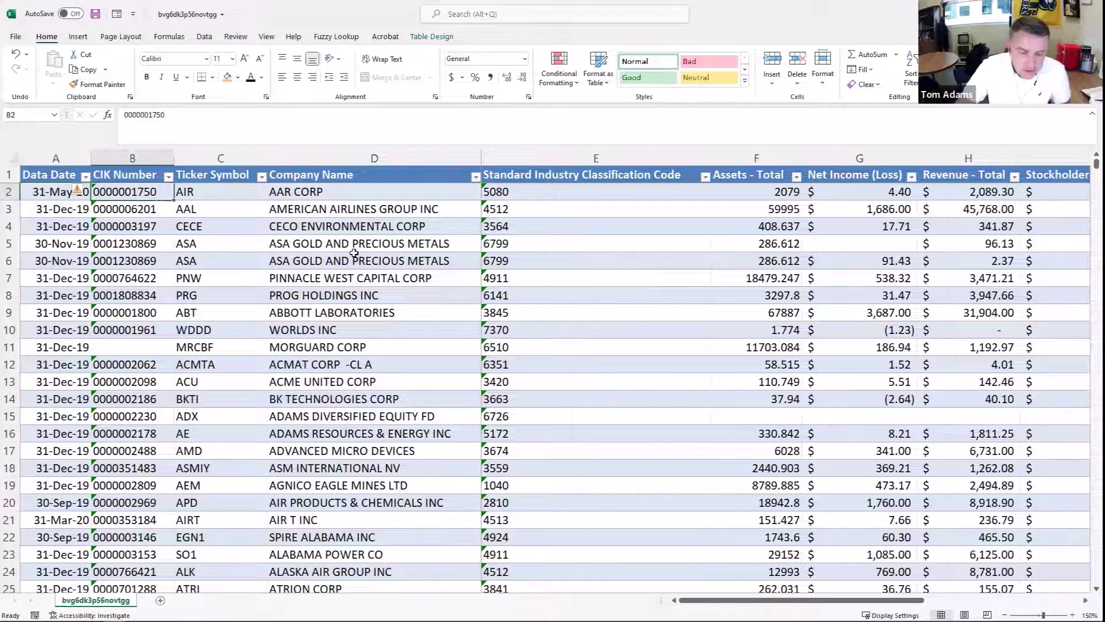
pyautogui.press('Right')
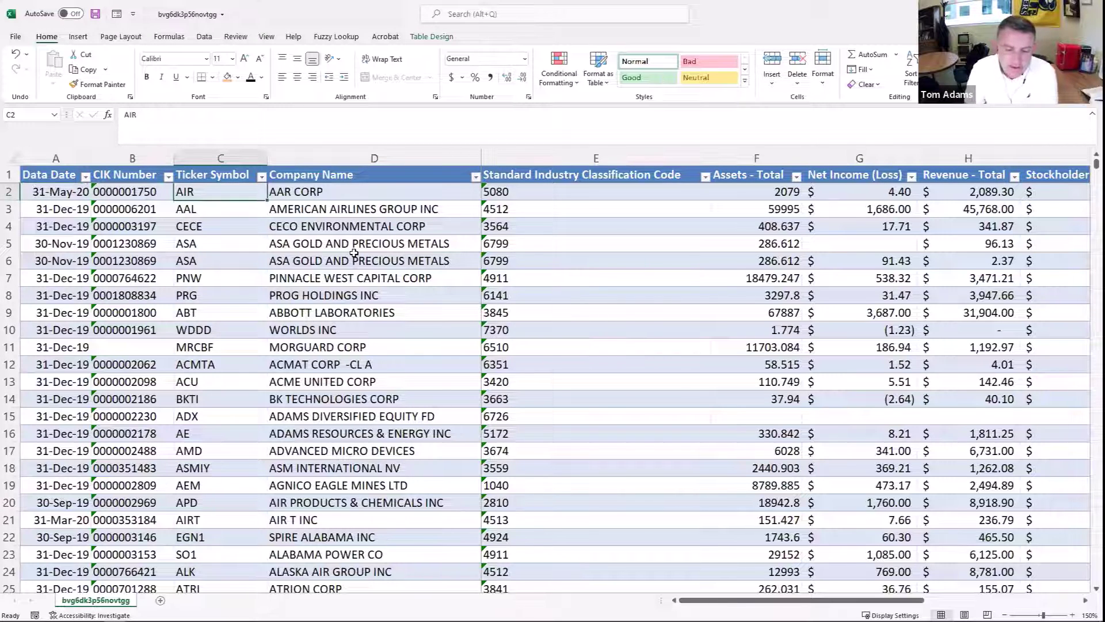
pyautogui.press('Right')
pyautogui.press('Right')
pyautogui.press('Right')
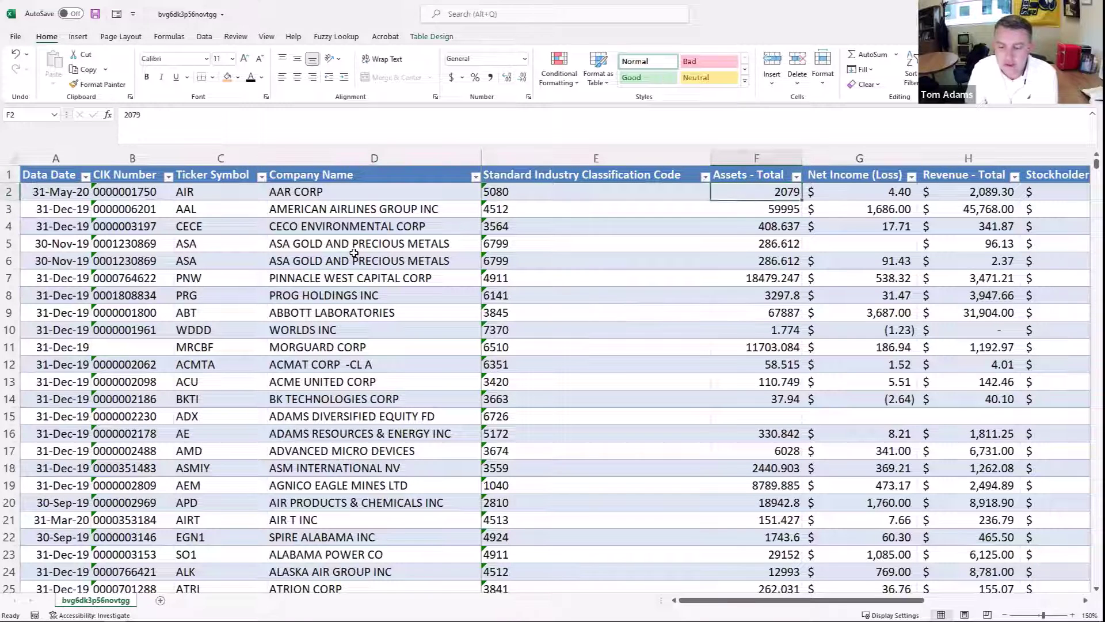
pyautogui.press('Right')
pyautogui.press('Up')
pyautogui.press('Right')
pyautogui.press('Down')
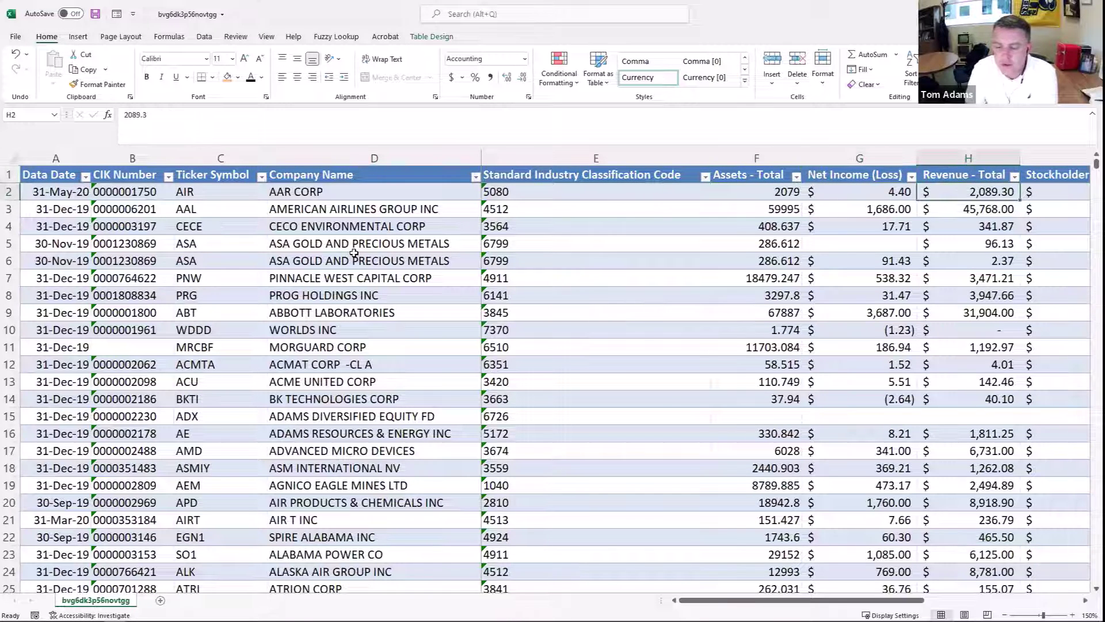
pyautogui.hscroll(1, 354, 253)
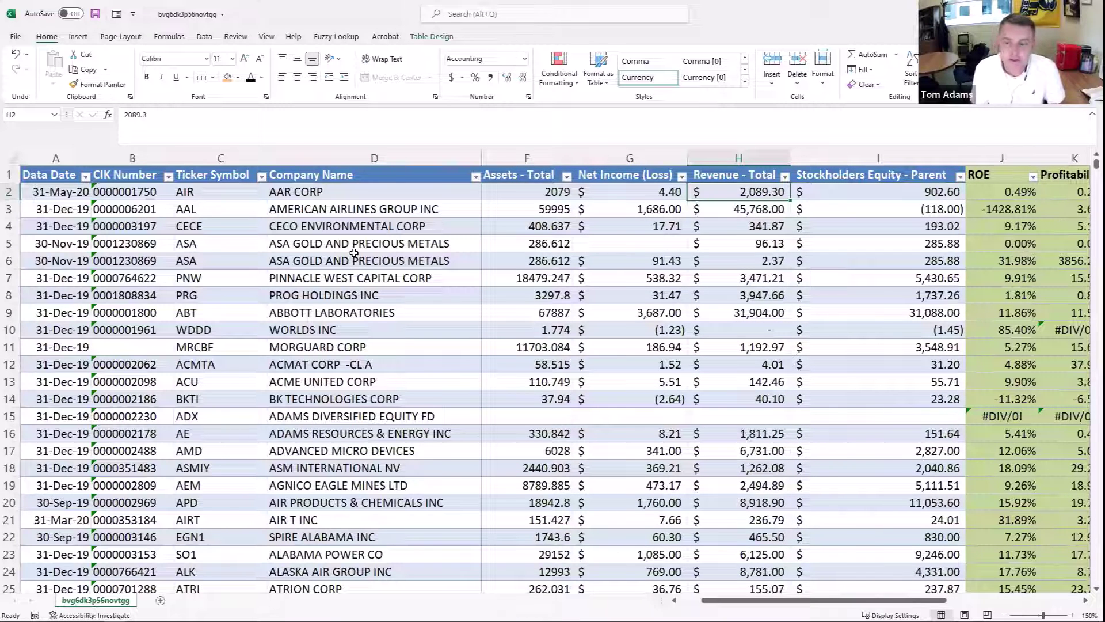
pyautogui.press('Right')
pyautogui.press('Right')
pyautogui.press('Right')
pyautogui.press('Right')
pyautogui.press('Right')
# Step: AutoFit column L to the Asset Turnover heading and inspect the L2 and M2 formulas
pyautogui.moveTo(961, 153); pyautogui.dragTo(973, 153)
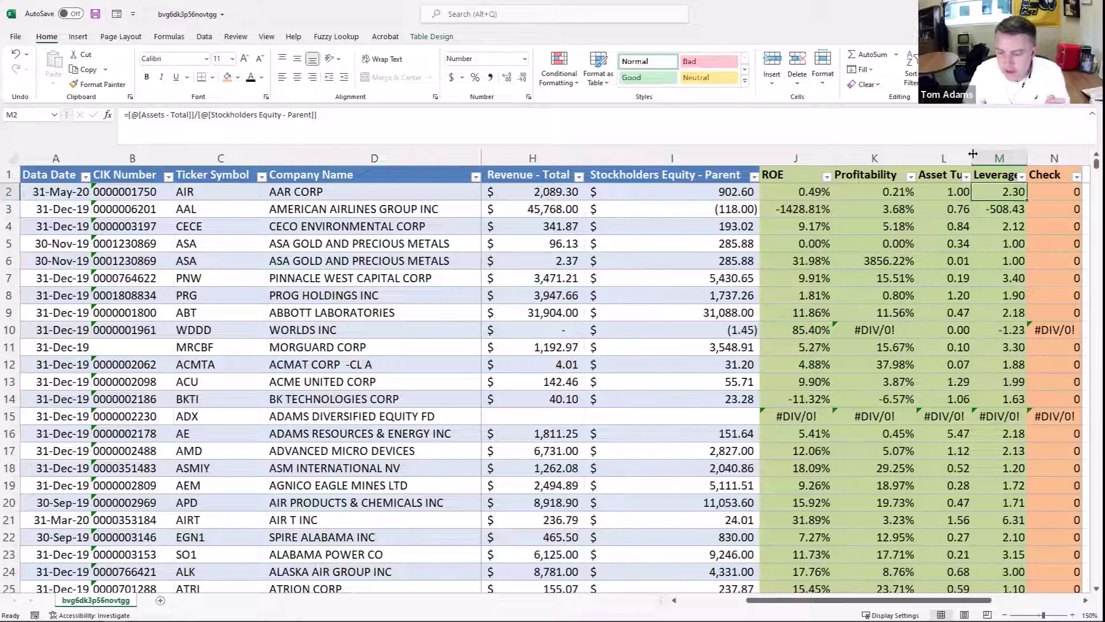
pyautogui.doubleClick(972, 155)
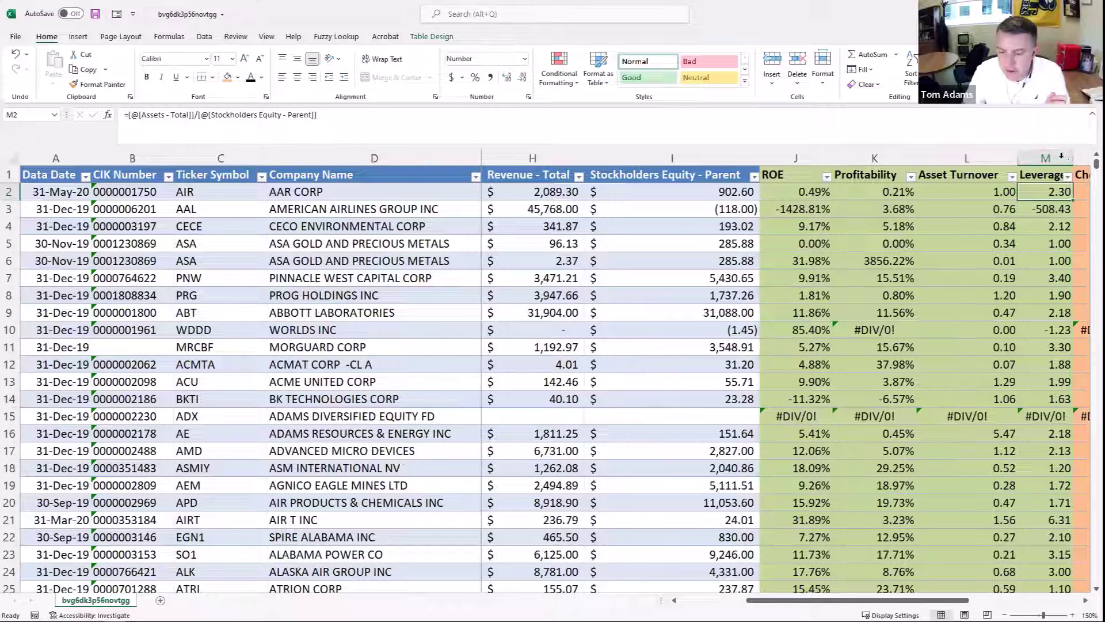
pyautogui.click(948, 189)
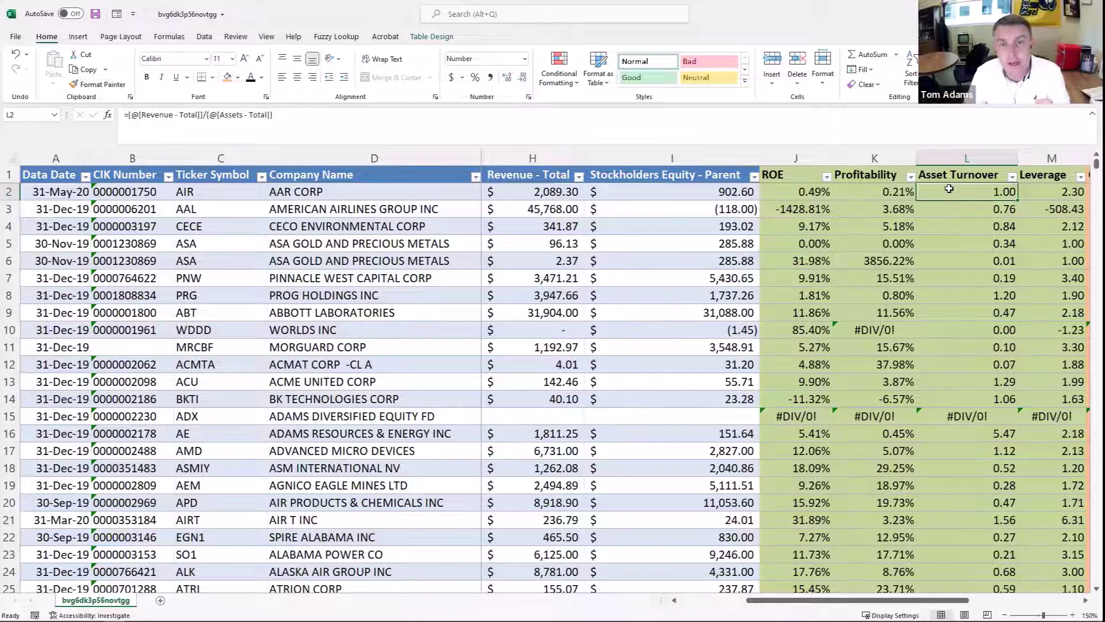
pyautogui.click(1066, 192)
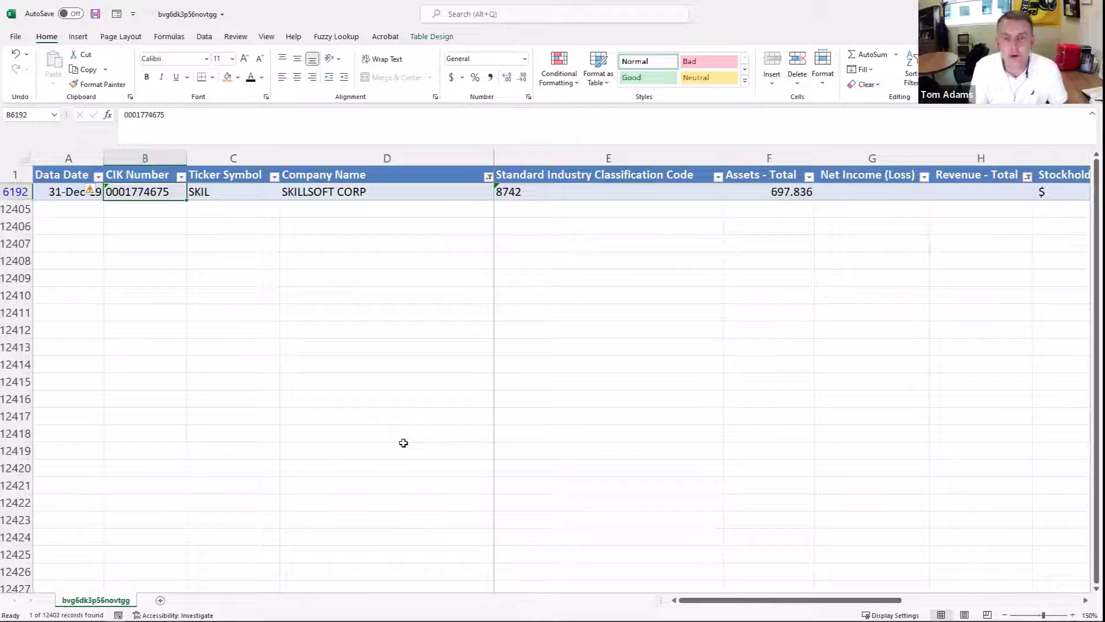
# Step: Step along the Skillsoft row from CIK and stockholders equity to its Profitability result
pyautogui.press('Right')
pyautogui.press('Right')
pyautogui.press('Right')
pyautogui.press('Right')
pyautogui.press('Right')
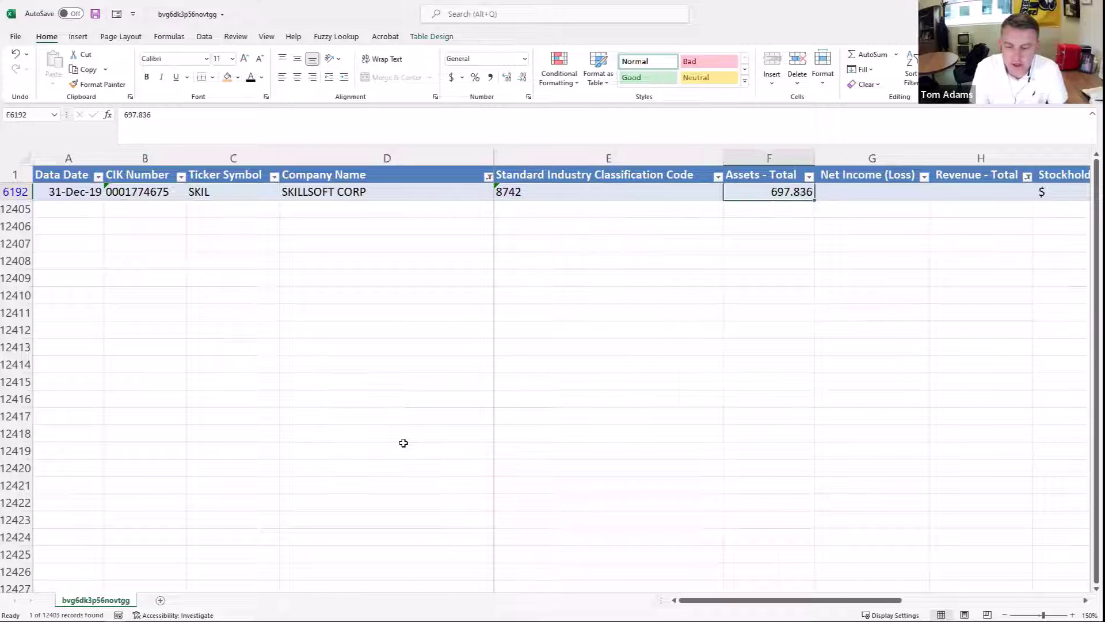
pyautogui.press('Left')
pyautogui.press('Left')
pyautogui.press('Left')
pyautogui.press('Left')
pyautogui.press('Right')
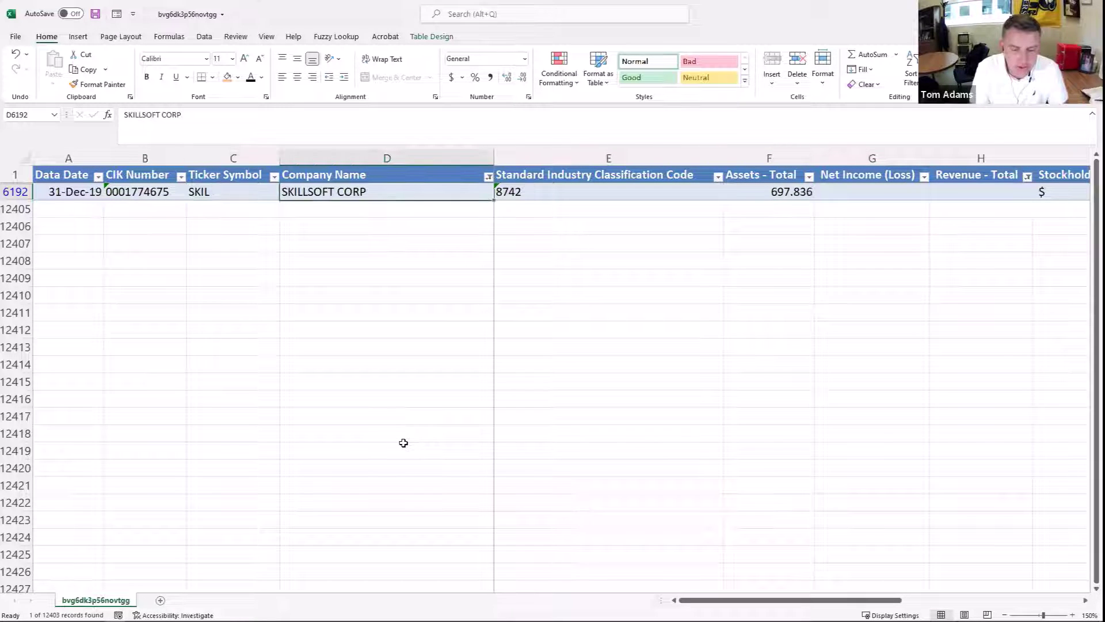
pyautogui.press('Right')
pyautogui.press('Right')
pyautogui.press('Right')
pyautogui.press('Left')
pyautogui.press('Left')
pyautogui.press('Left')
pyautogui.press('Left')
pyautogui.press('Left')
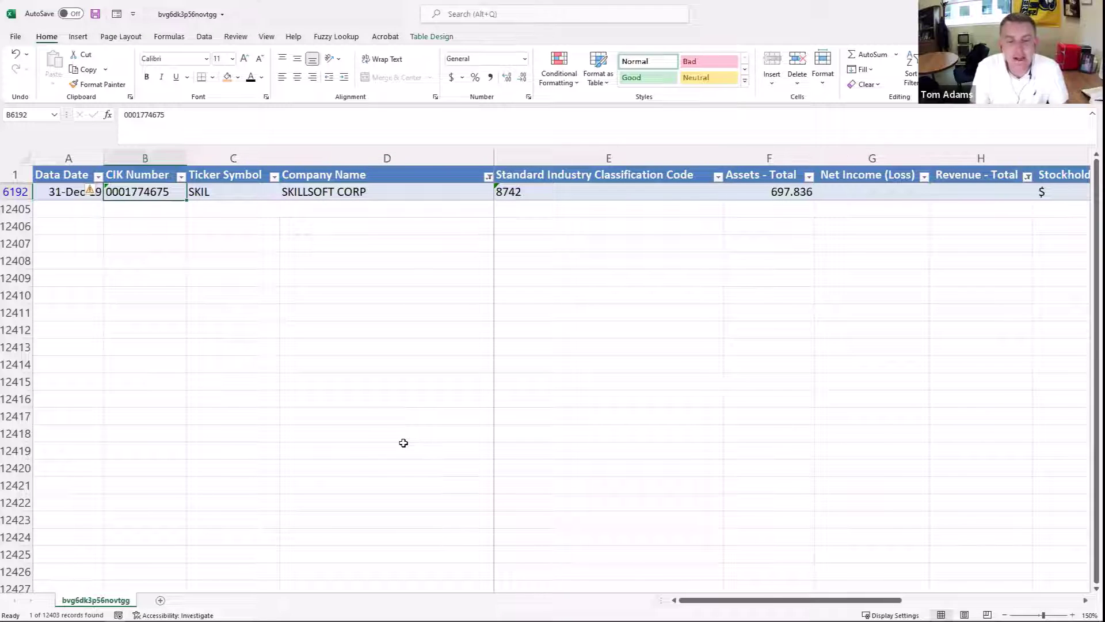
pyautogui.press('Right')
pyautogui.press('Right')
pyautogui.press('Right')
pyautogui.press('Right')
pyautogui.press('Right')
pyautogui.press('Right')
pyautogui.press('Right')
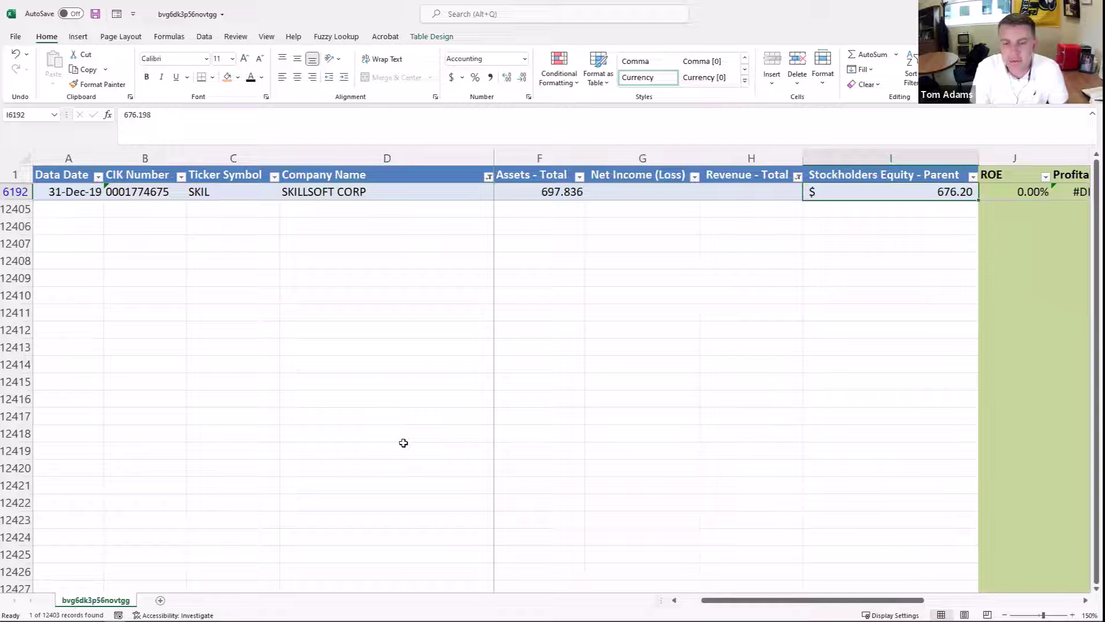
pyautogui.press('Left')
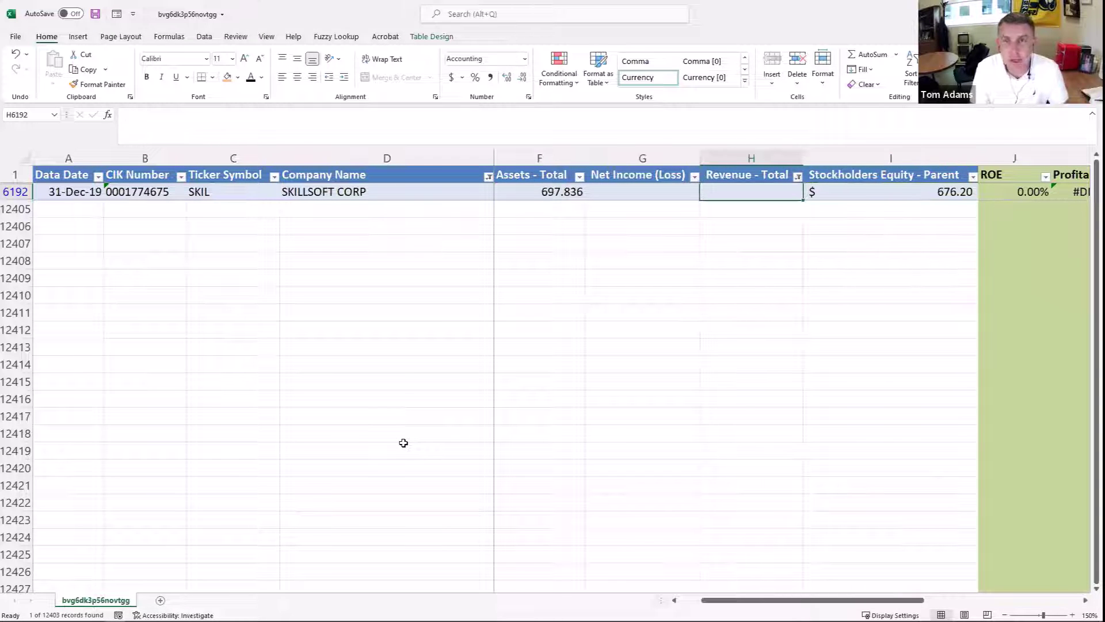
pyautogui.press('Right')
pyautogui.press('Right')
pyautogui.press('Right')
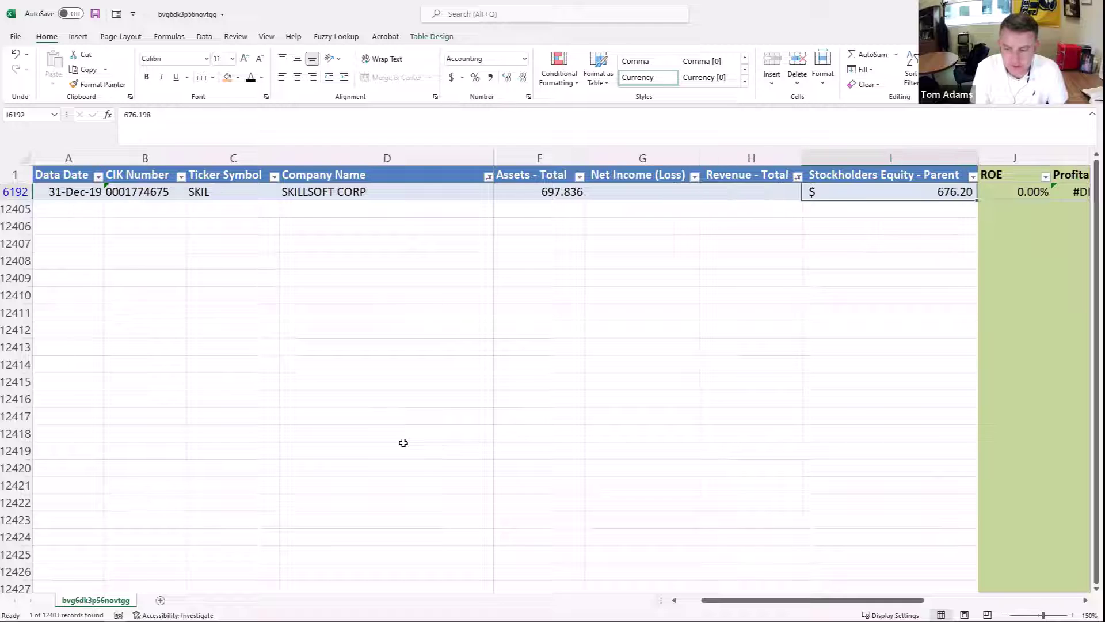
# Step: Recheck Skillsoft's blank revenue and net income cells, then switch to the 10-K filing
pyautogui.press('Left')
pyautogui.press('Left')
pyautogui.press('Left')
pyautogui.press('Right')
pyautogui.press('Right')
pyautogui.press('Right')
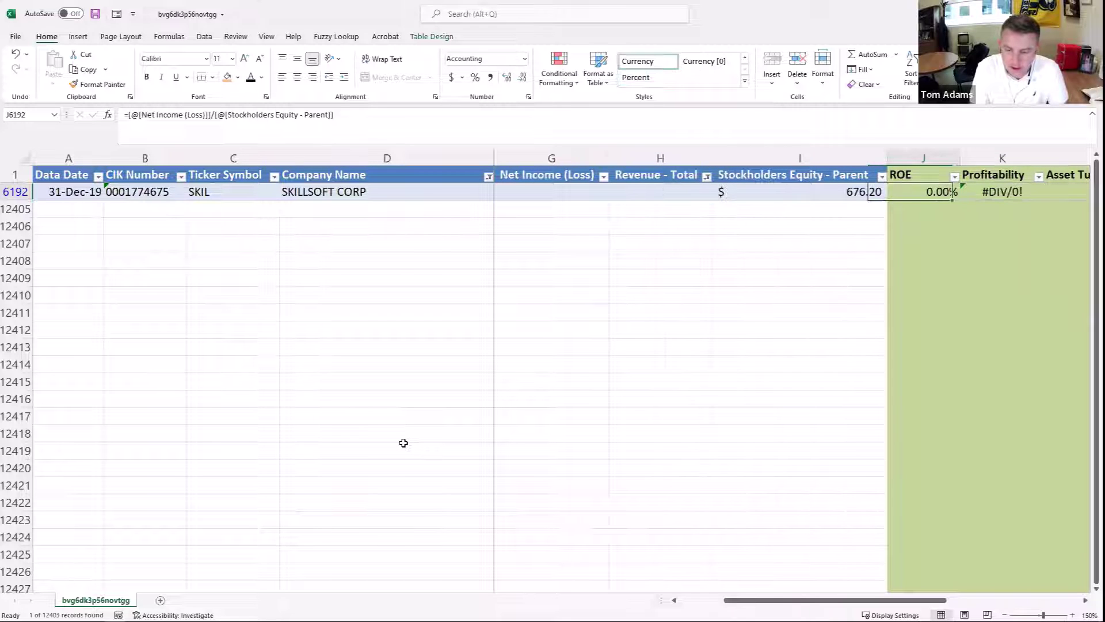
pyautogui.press('Right')
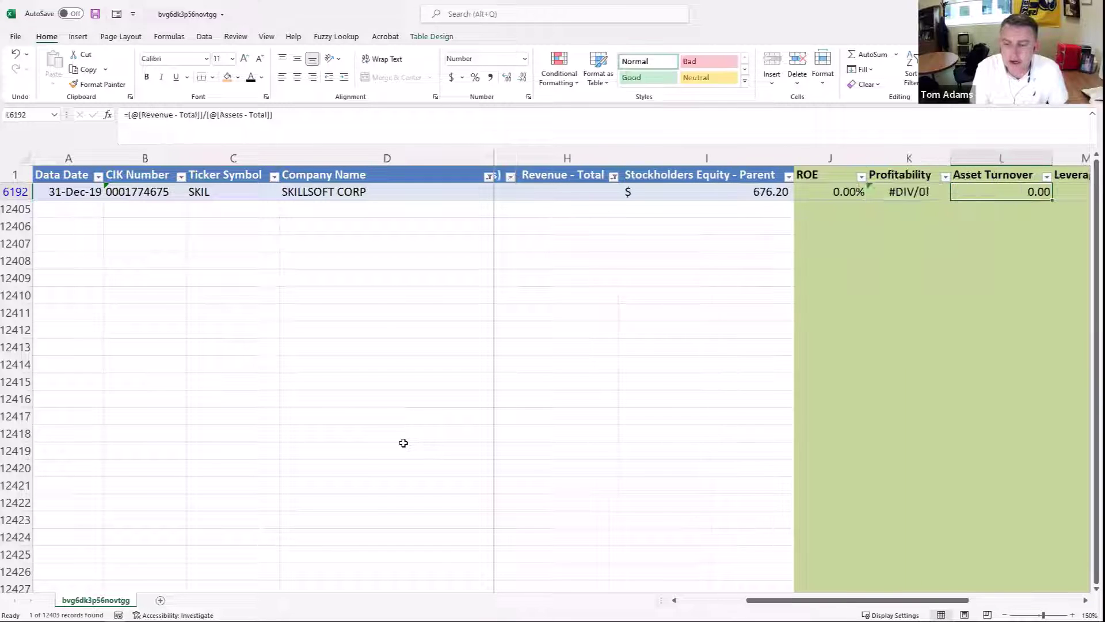
pyautogui.press('Left')
pyautogui.press('Left')
pyautogui.press('Left')
pyautogui.press('Left')
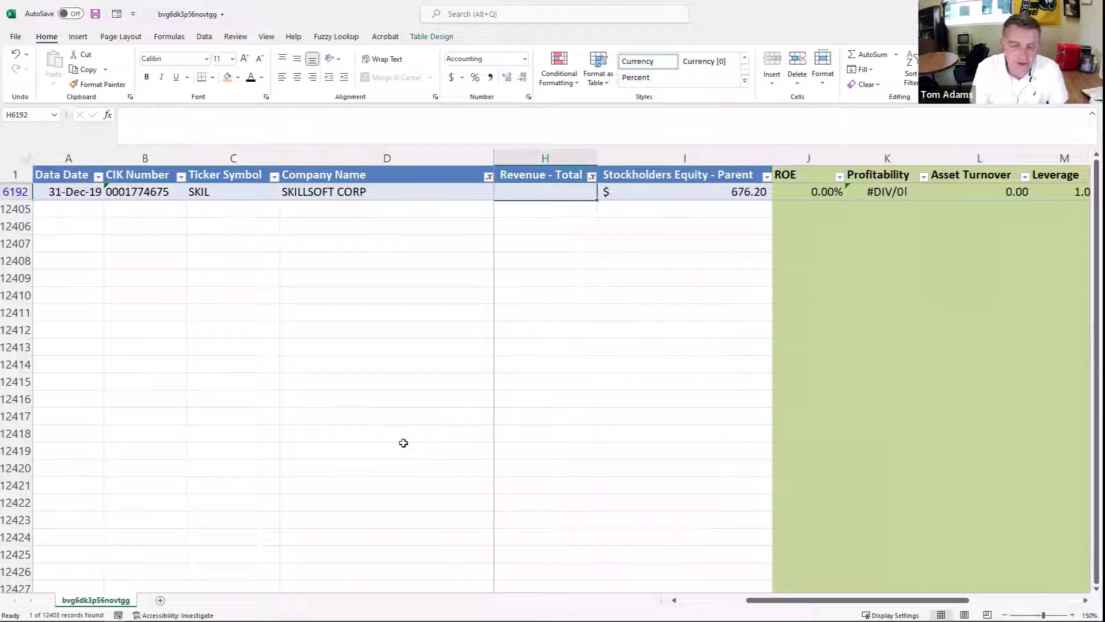
pyautogui.press('Left')
pyautogui.press('Right')
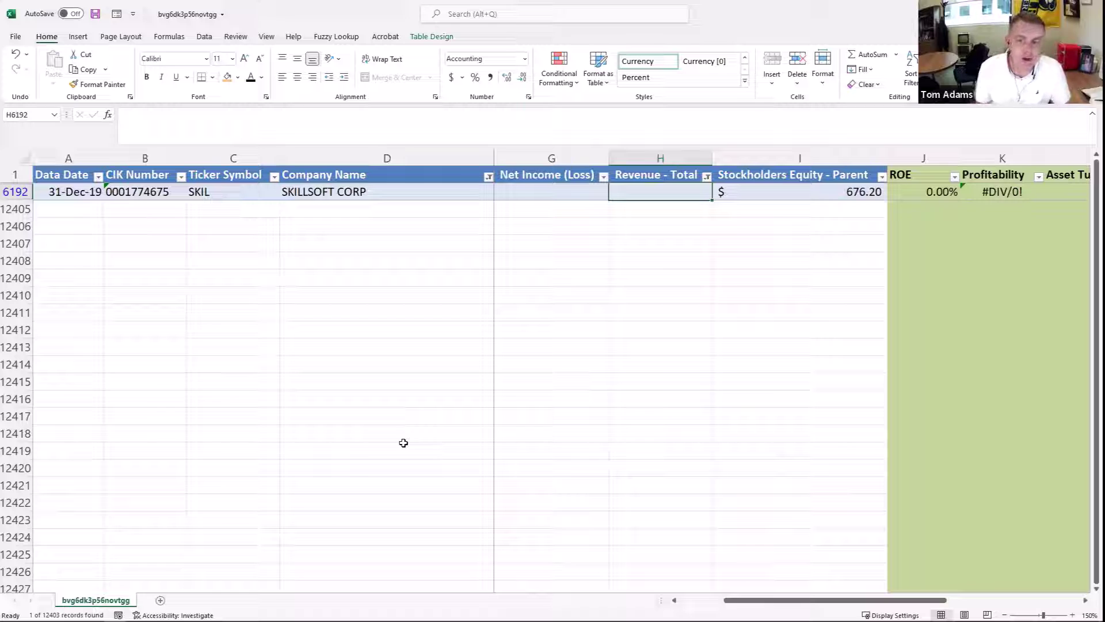
pyautogui.press('Left')
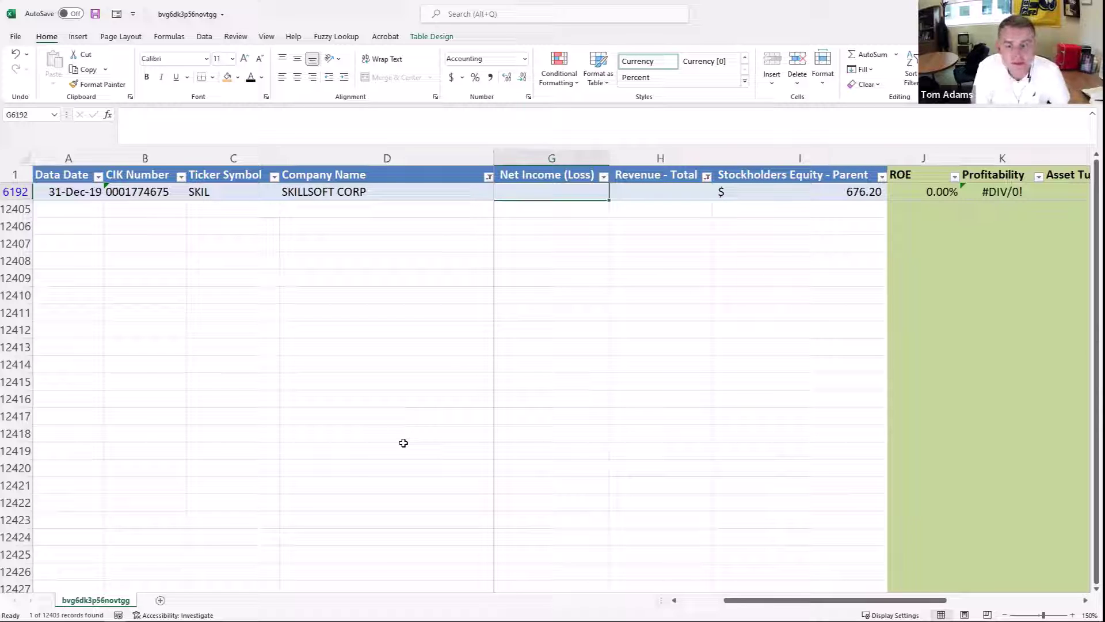
pyautogui.hscroll(-2, 404, 443)
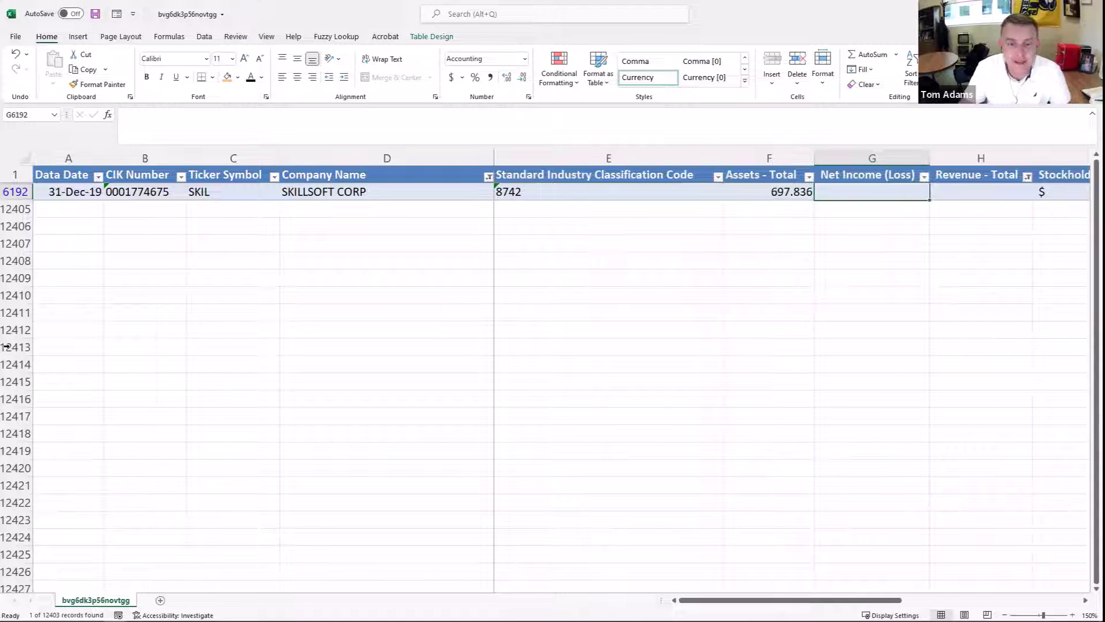
pyautogui.hotkey('alt', 'Tab')
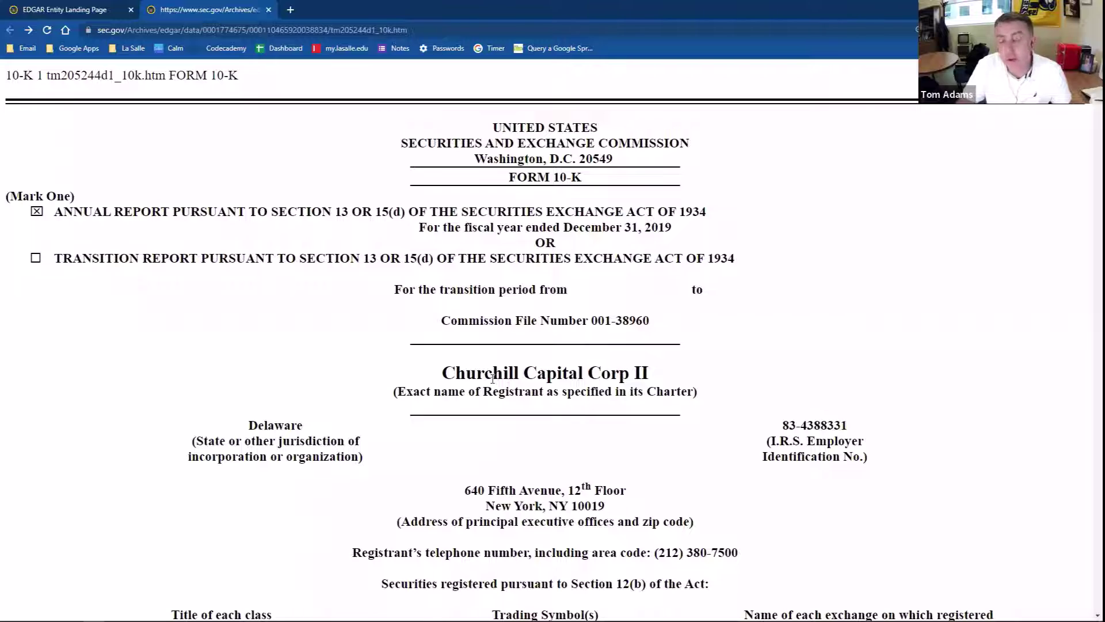
pyautogui.moveTo(443, 373); pyautogui.dragTo(666, 375)
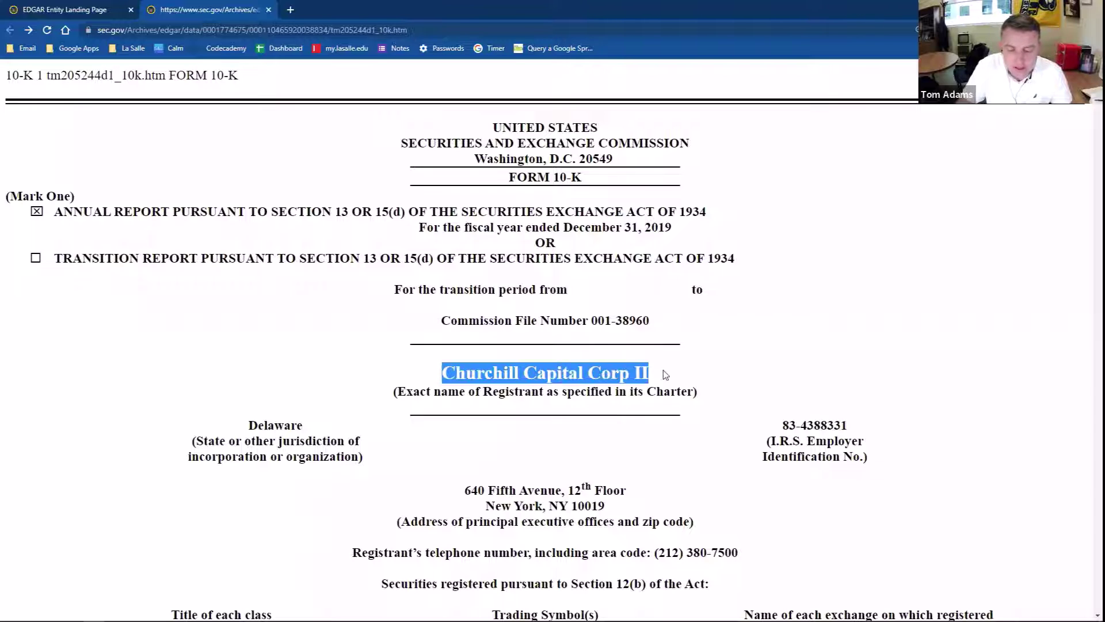
pyautogui.click(530, 375)
pyautogui.moveTo(440, 373); pyautogui.dragTo(651, 379)
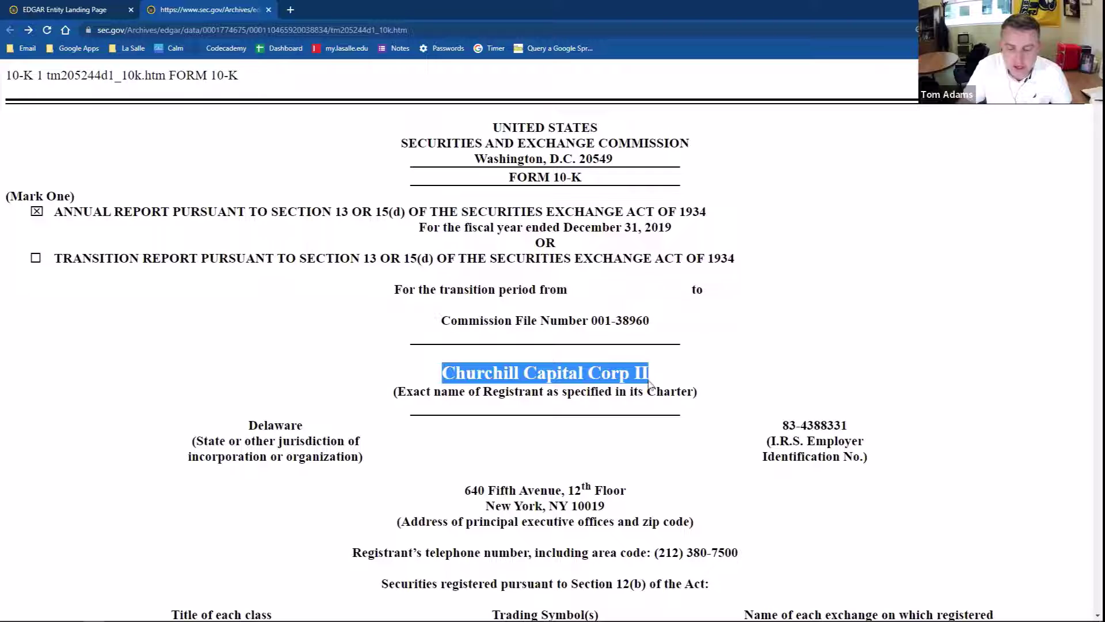
pyautogui.click(72, 10)
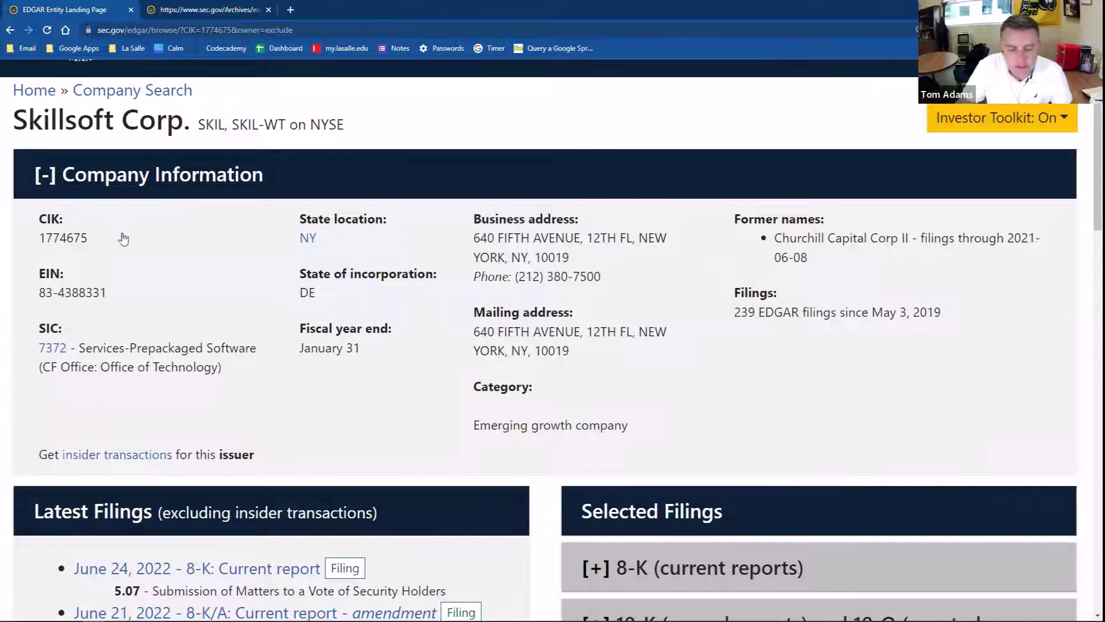
pyautogui.moveTo(10, 118); pyautogui.dragTo(184, 114)
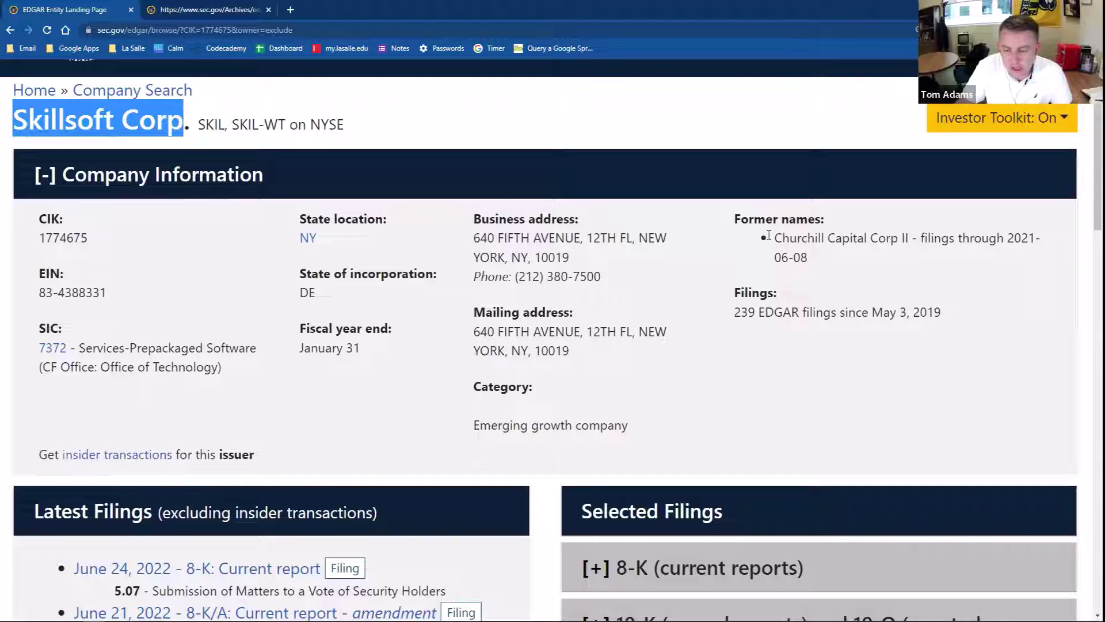
pyautogui.moveTo(775, 238); pyautogui.dragTo(1029, 237)
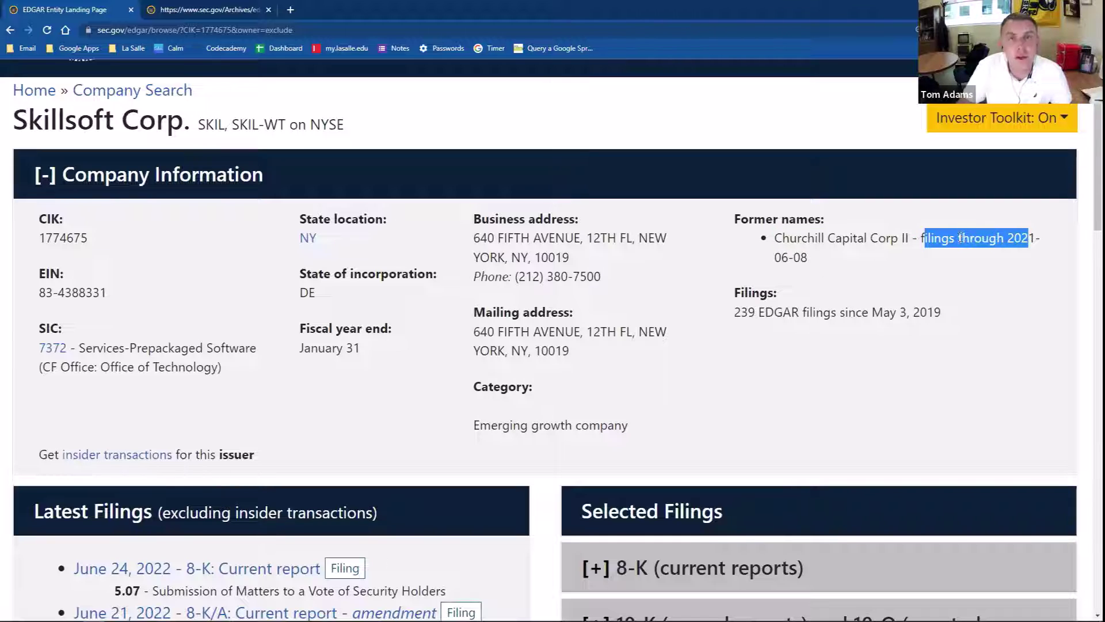
pyautogui.click(849, 236)
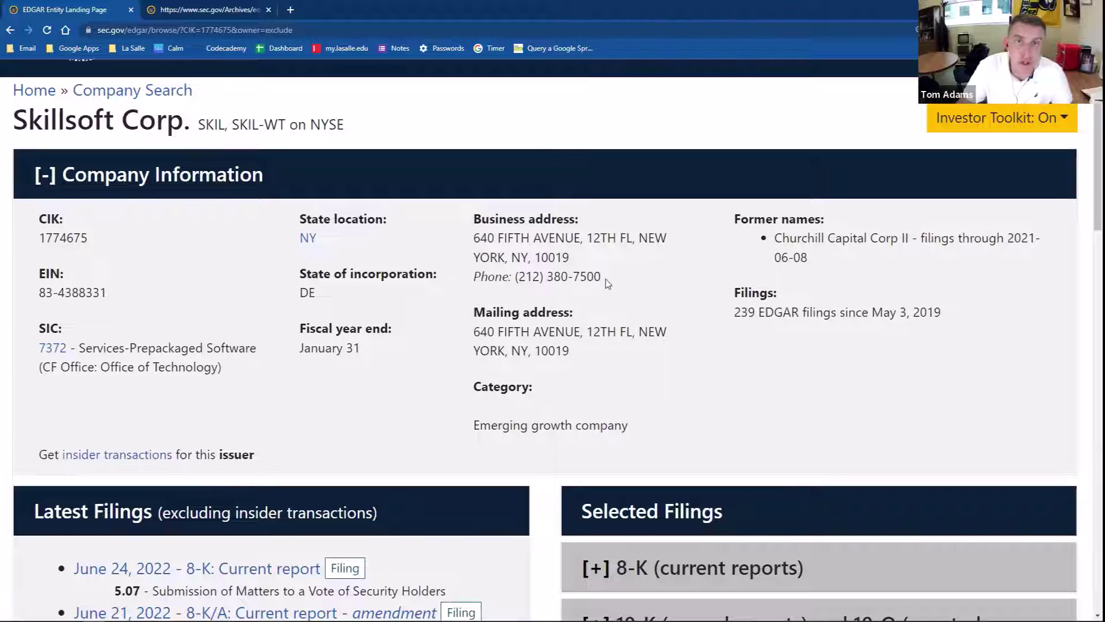
pyautogui.click(219, 12)
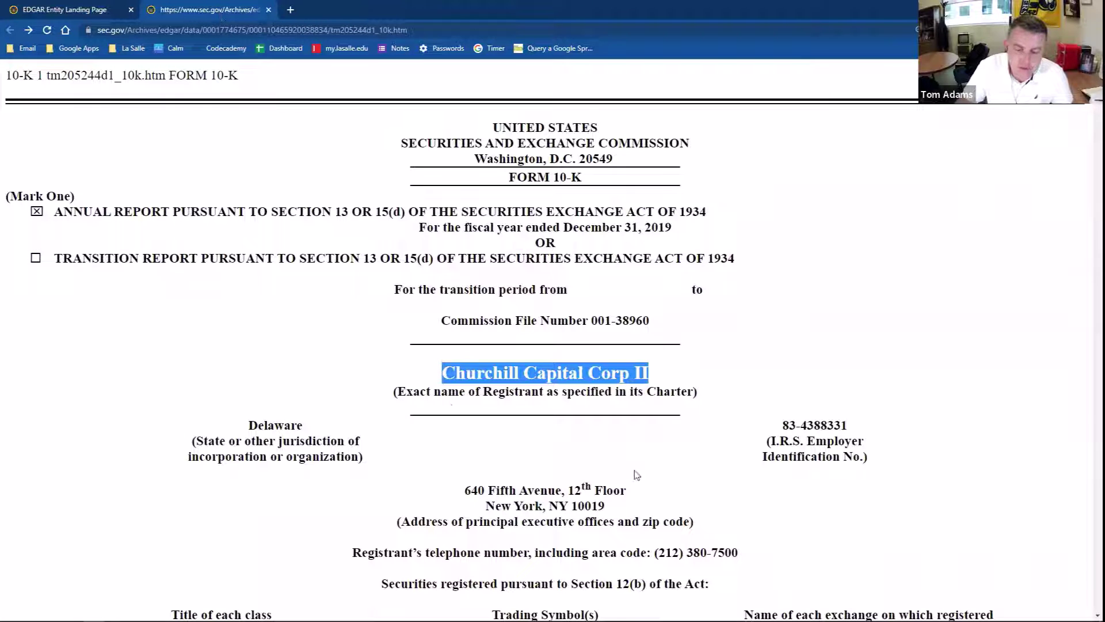
# Step: Jump from the Table of Contents to Item 1 Business and highlight the blank check company sentence
pyautogui.click(448, 370)
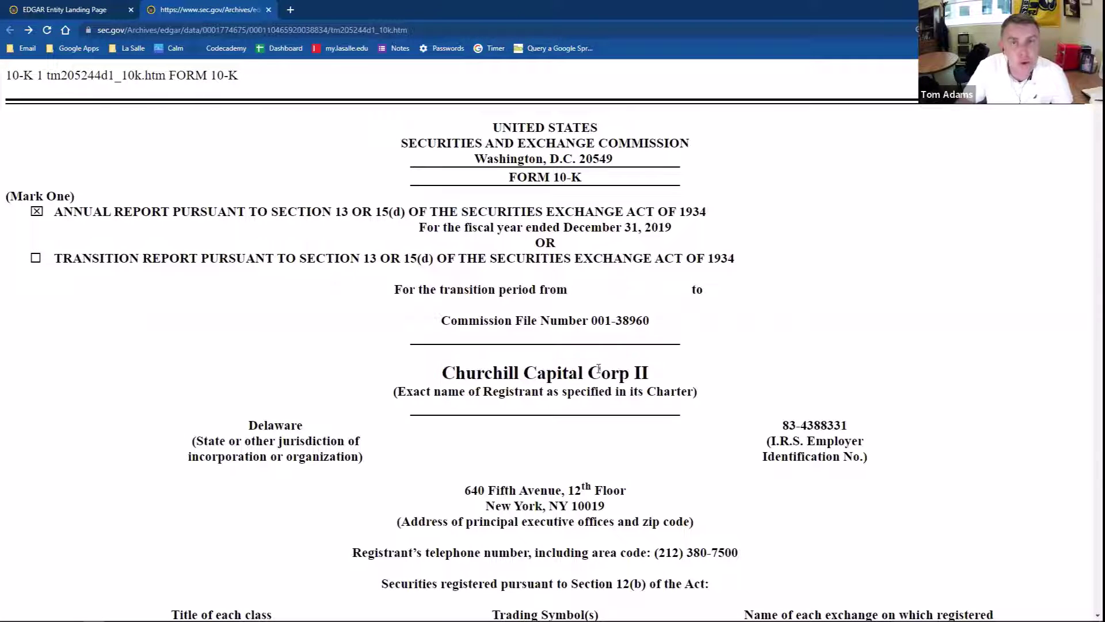
pyautogui.scroll(-5, 495, 365)
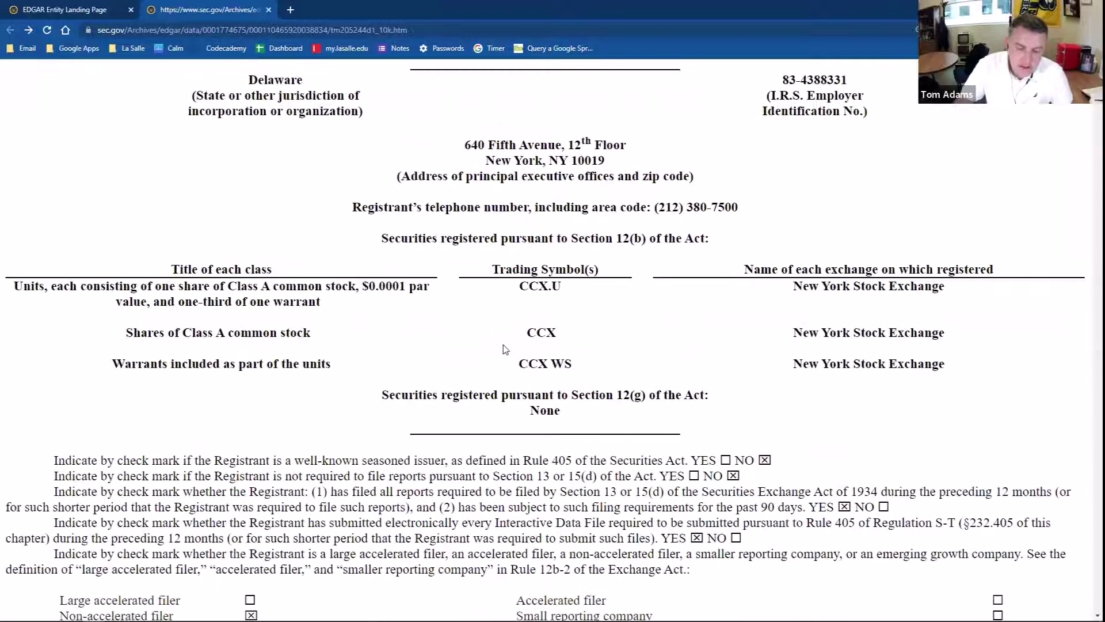
pyautogui.scroll(-8, 495, 339)
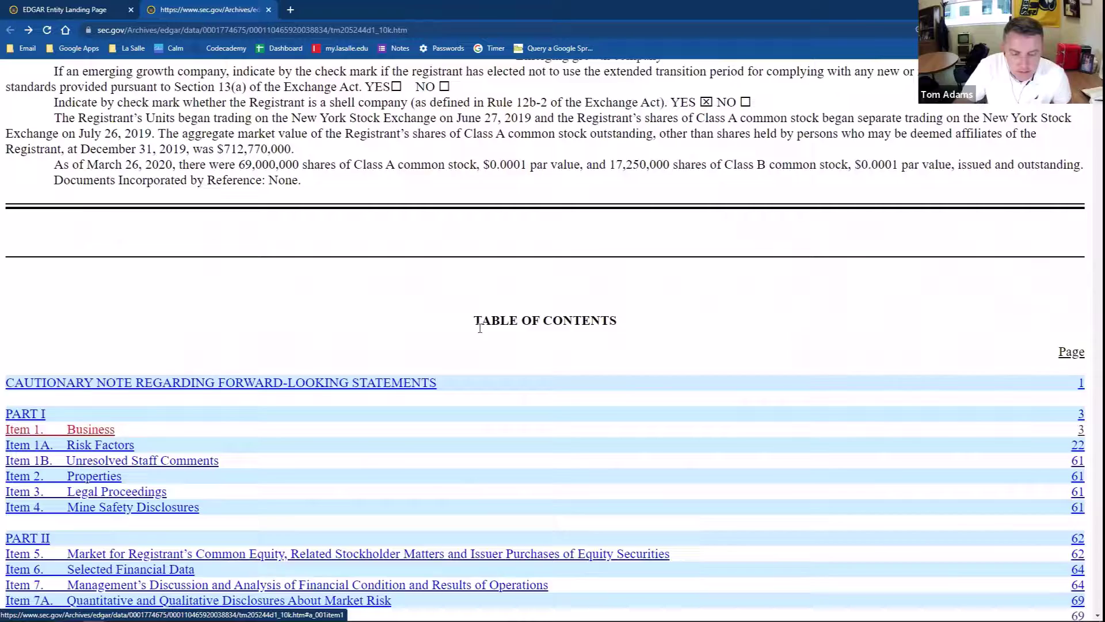
pyautogui.click(90, 429)
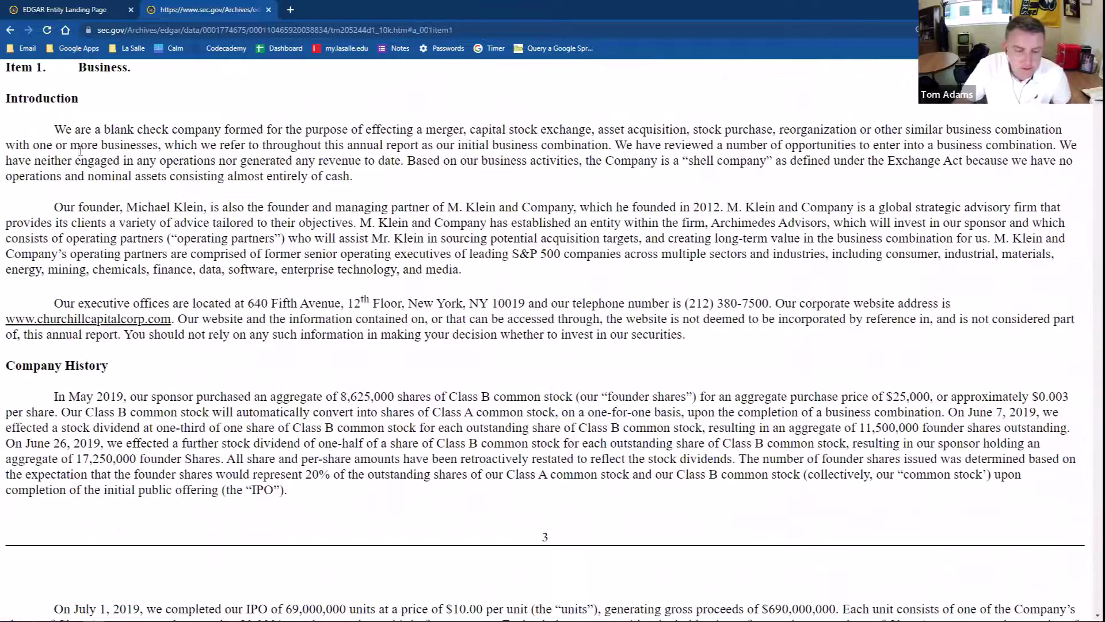
pyautogui.moveTo(55, 129); pyautogui.dragTo(468, 133)
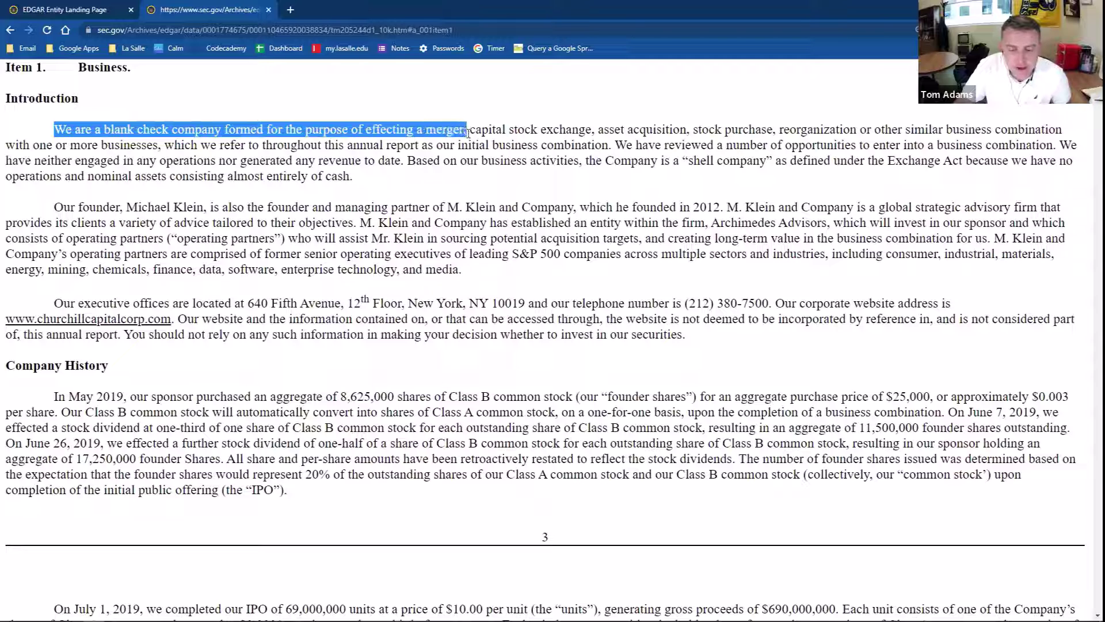
pyautogui.click(442, 130)
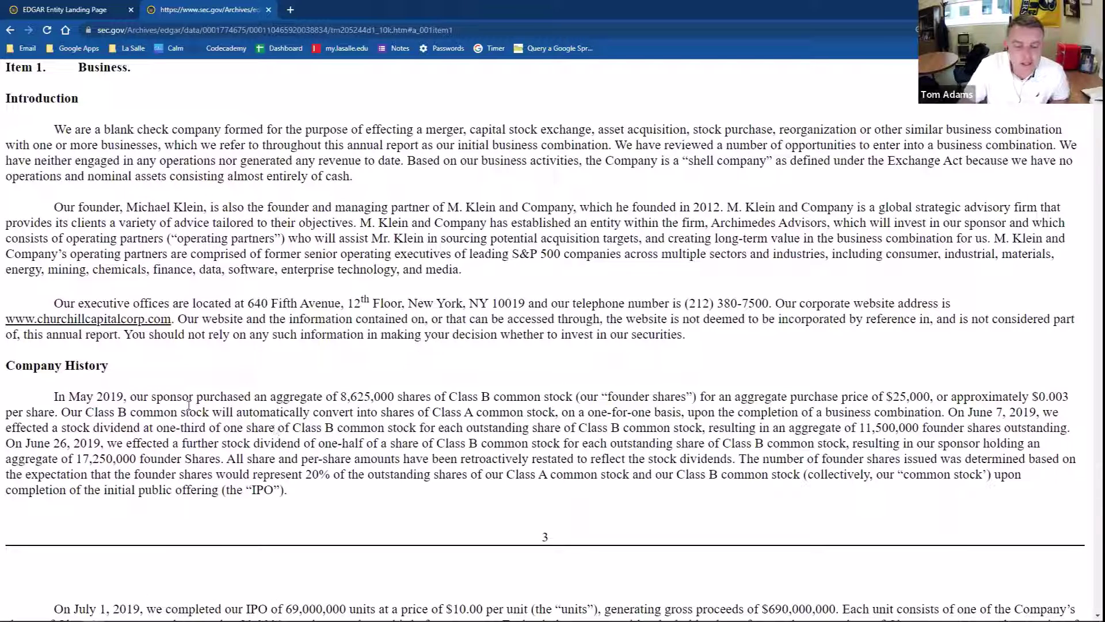
# Step: Go to Item 8 Financial Statements to show the Statement of Operations
pyautogui.scroll(20, 189, 384)
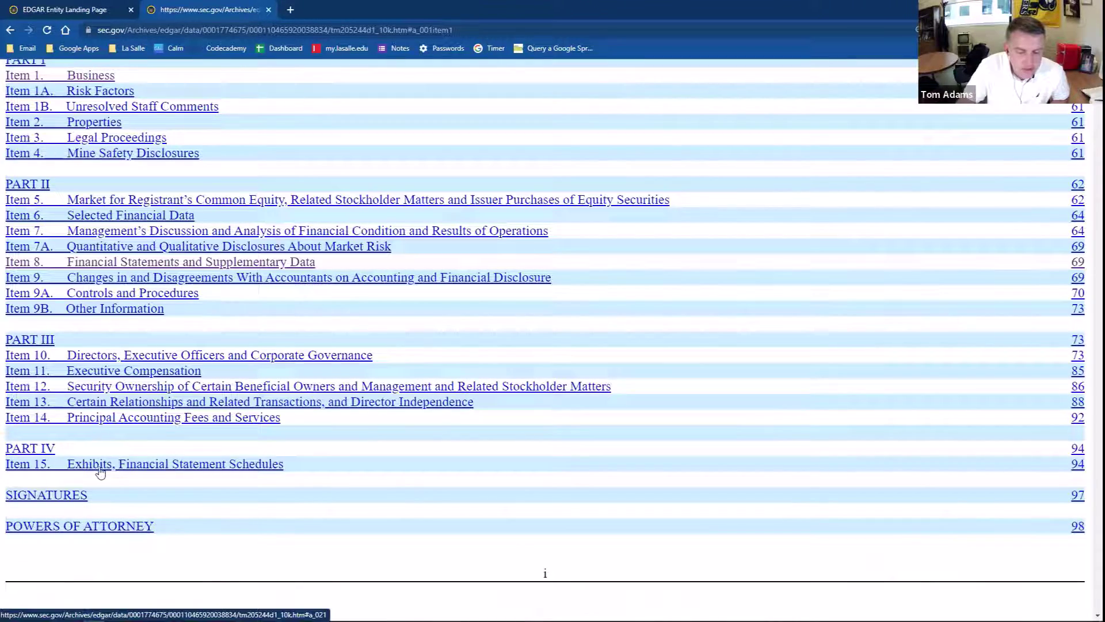
pyautogui.click(60, 266)
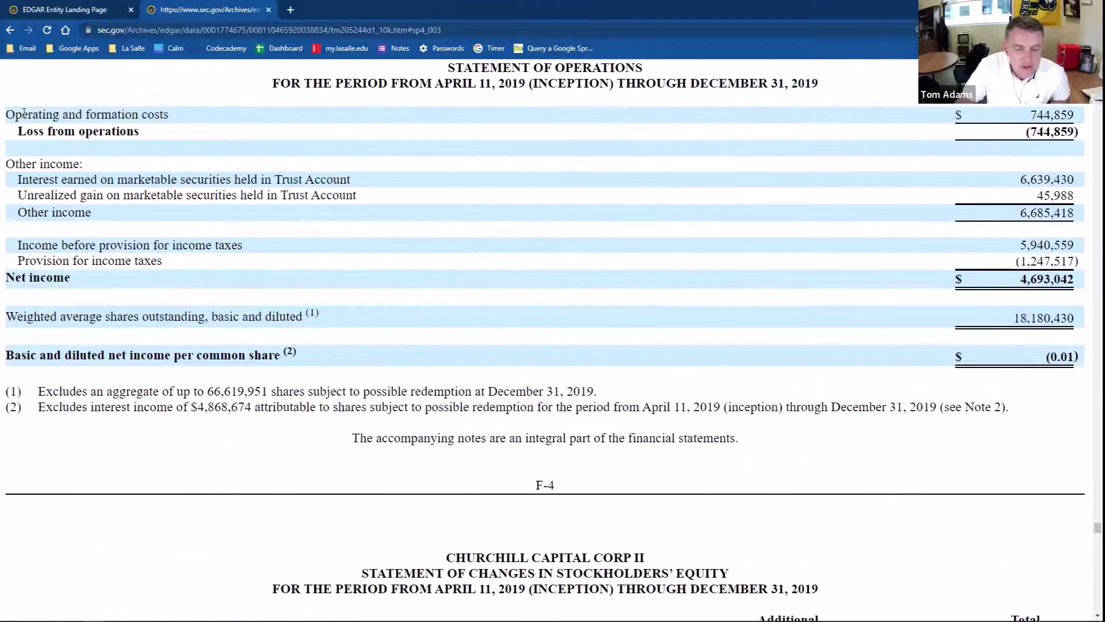
pyautogui.scroll(2, 554, 218)
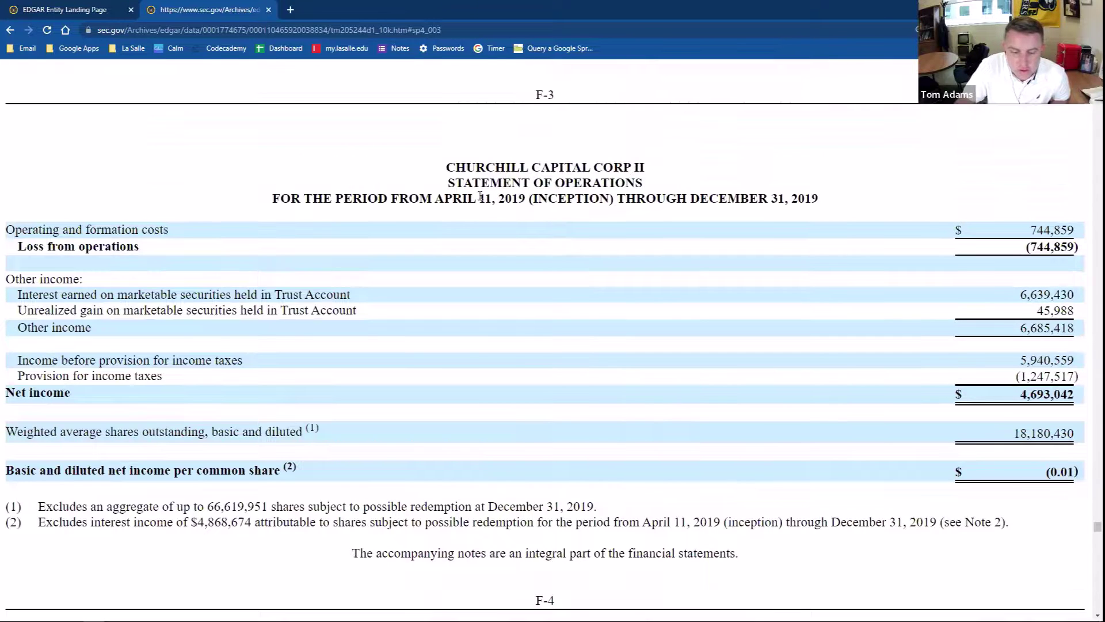